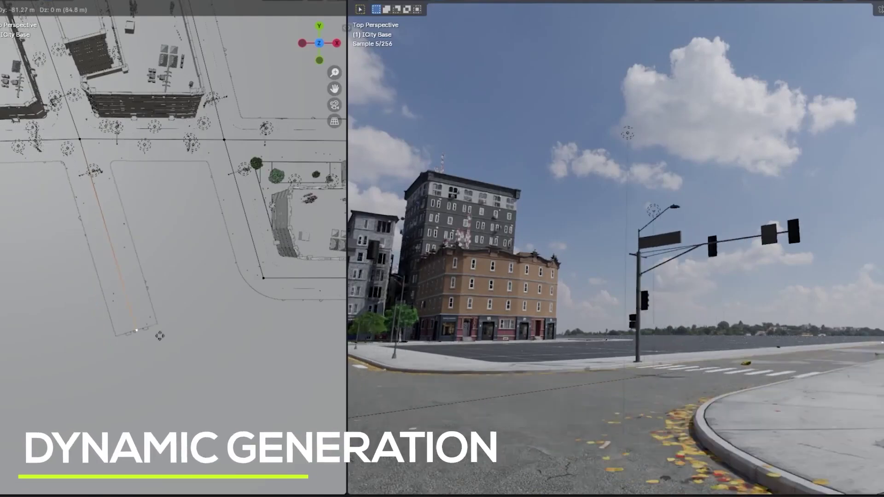
# Move the camera up and to the left in top view to reframe the rendered skyline
pyautogui.moveTo(160, 336); pyautogui.dragTo(146, 319)
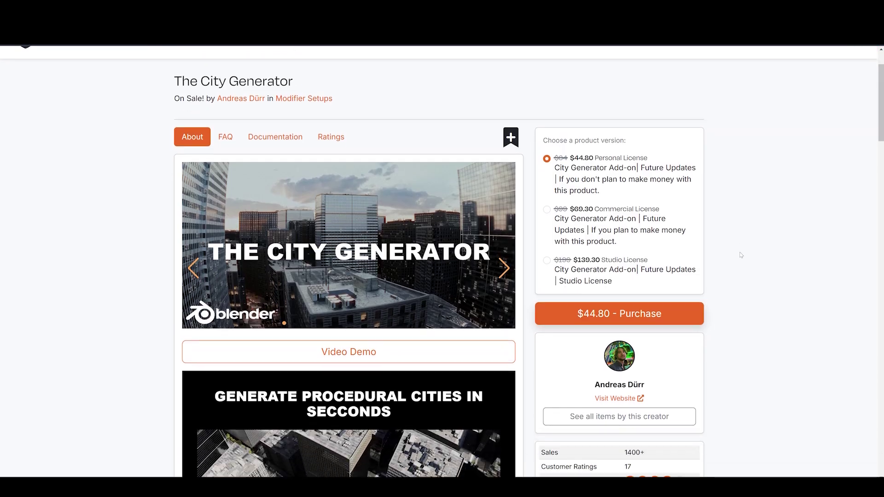
pyautogui.scroll(-2, 742, 249)
pyautogui.scroll(-5, 743, 249)
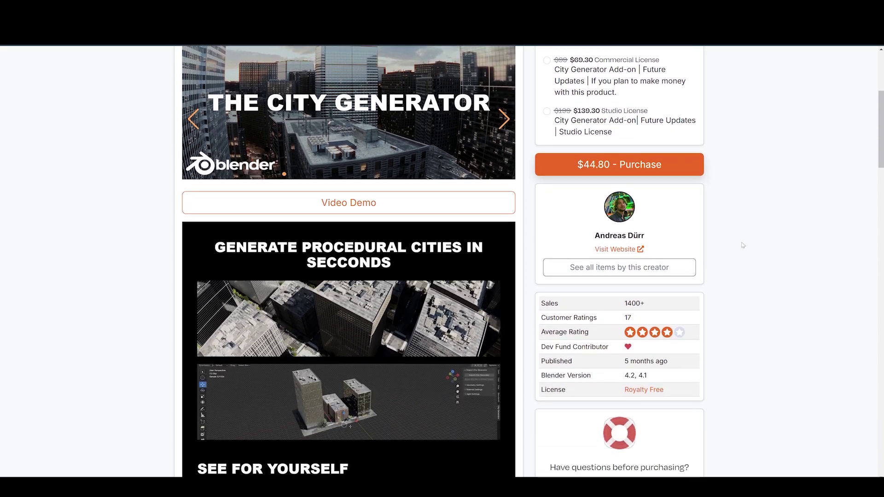
# Import the City Generator assets and apply the generator to the active plane
pyautogui.scroll(-2, 743, 240)
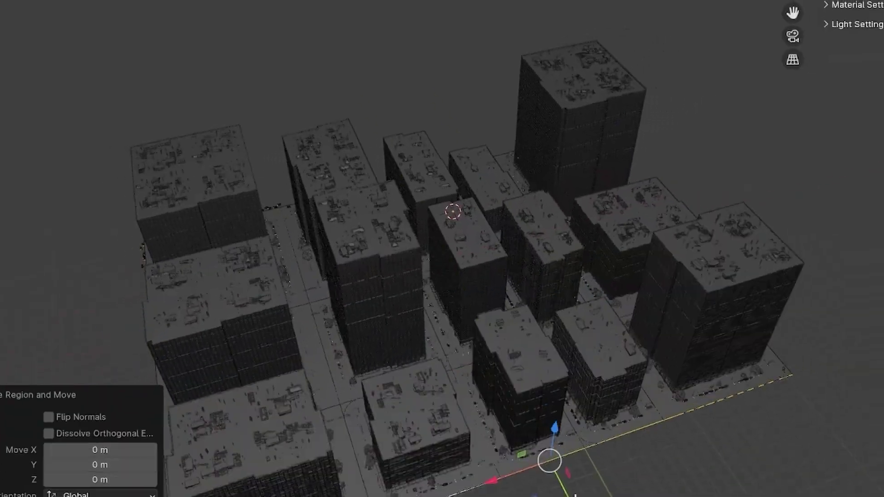
pyautogui.click(667, 72)
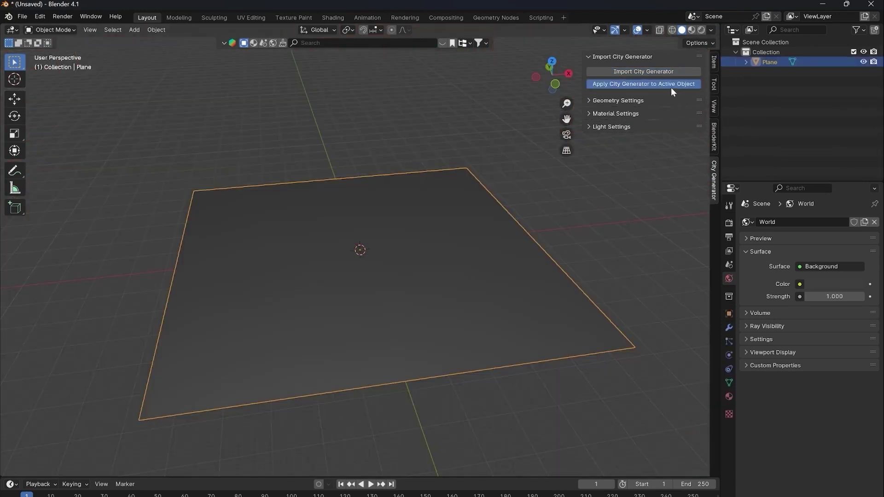
pyautogui.click(671, 88)
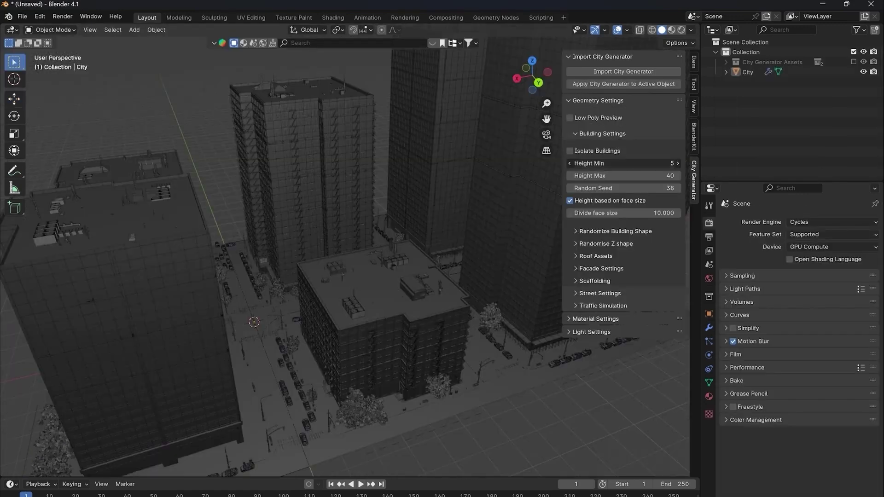
# Reshuffle the buildings with a new Random Seed and raise roof asset Distance Min to 4 m
pyautogui.moveTo(621, 163); pyautogui.dragTo(654, 163)
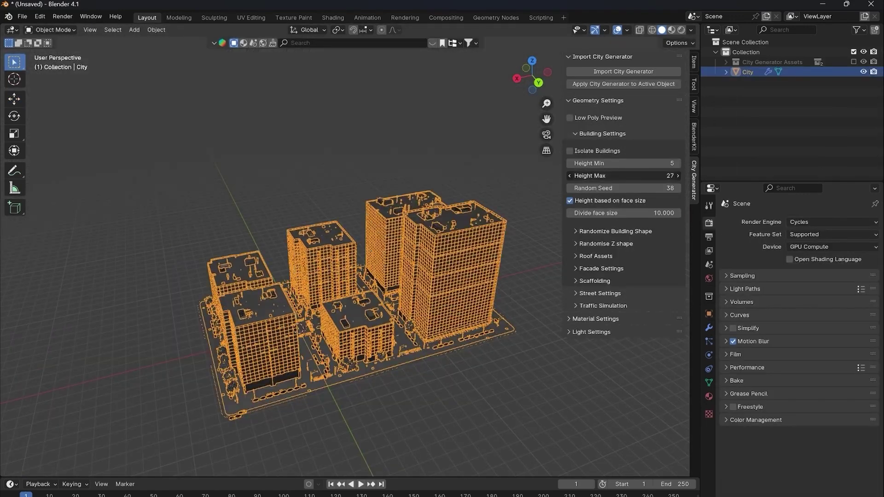
pyautogui.moveTo(616, 188)
pyautogui.mouseDown()
pyautogui.moveTo(641, 188)
pyautogui.moveTo(617, 188)
pyautogui.mouseUp()
pyautogui.moveTo(507, 230); pyautogui.dragTo(515, 202, button='middle')
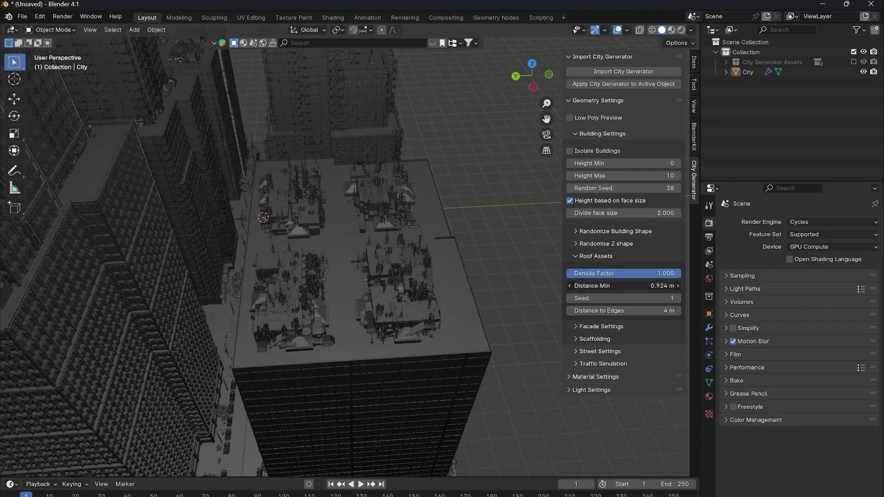
pyautogui.moveTo(622, 286); pyautogui.dragTo(644, 285)
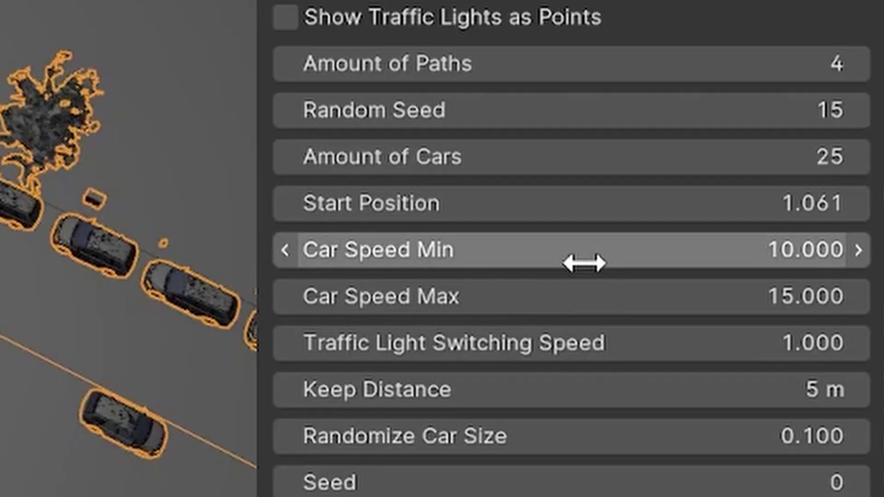
# Raise the traffic light switching speed and shorten the traffic lights' stop distance
pyautogui.moveTo(586, 351); pyautogui.dragTo(599, 362)
pyautogui.press('Escape')
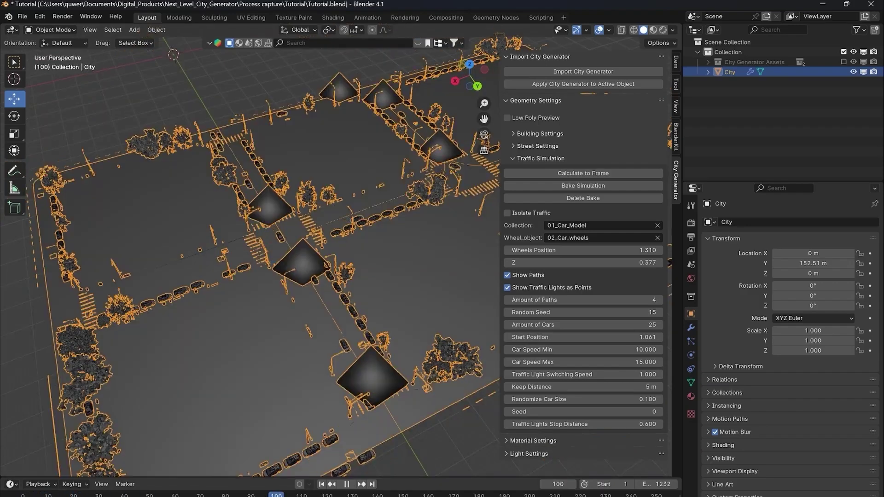
pyautogui.scroll(8, 311, 231)
pyautogui.moveTo(580, 374); pyautogui.dragTo(613, 374)
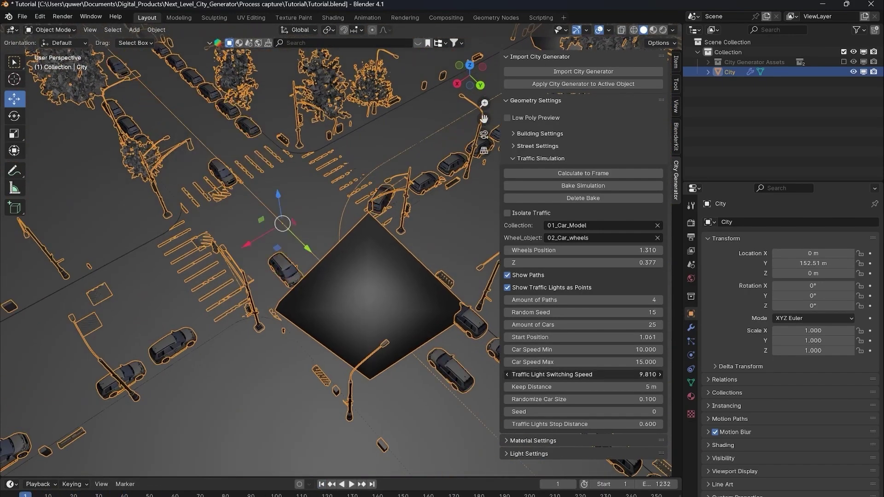
pyautogui.scroll(-2, 292, 273)
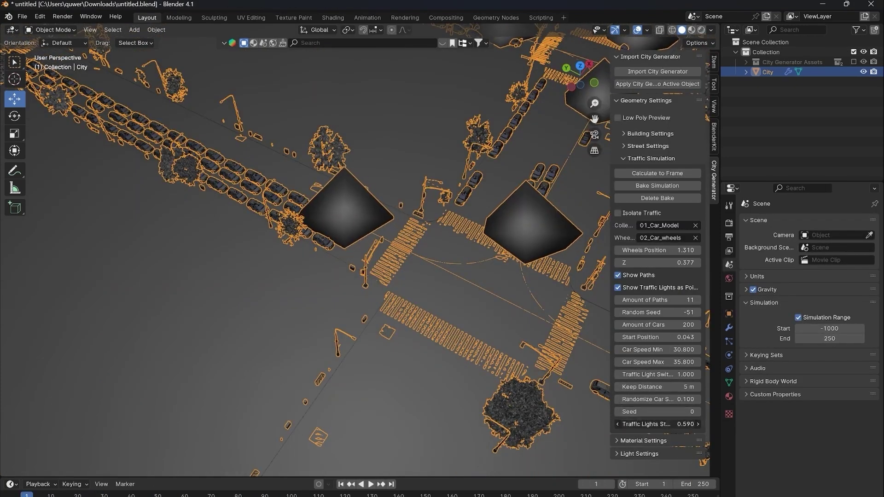
pyautogui.moveTo(658, 424); pyautogui.dragTo(645, 424)
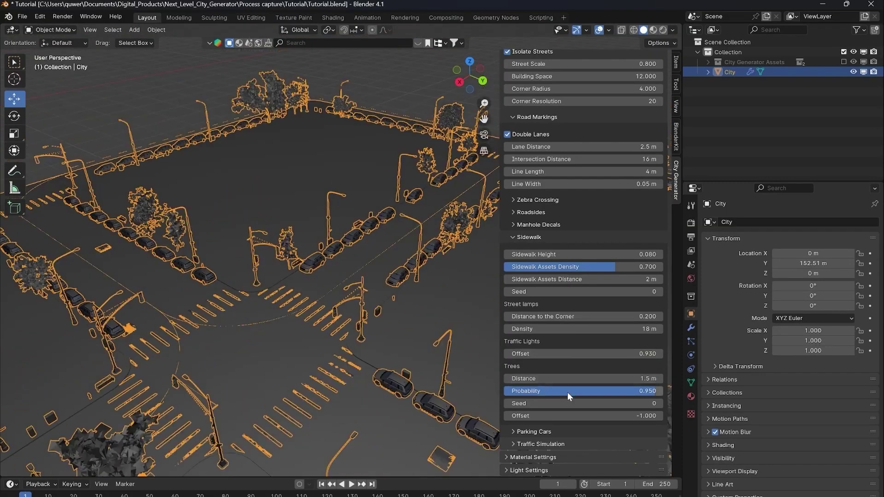
# Change the sidewalk Trees Probability and orbit the rendered city
pyautogui.moveTo(570, 396)
pyautogui.mouseDown()
pyautogui.moveTo(543, 396)
pyautogui.moveTo(570, 396)
pyautogui.mouseUp()
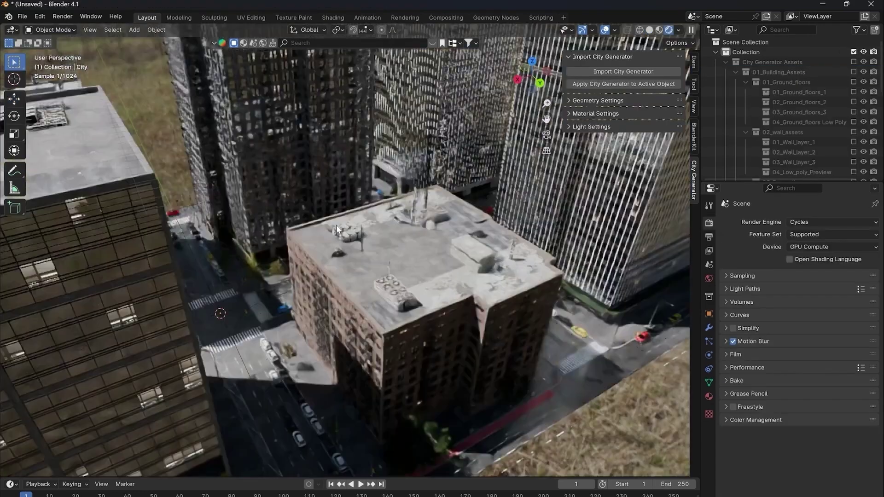
pyautogui.moveTo(336, 224); pyautogui.dragTo(419, 238, button='middle')
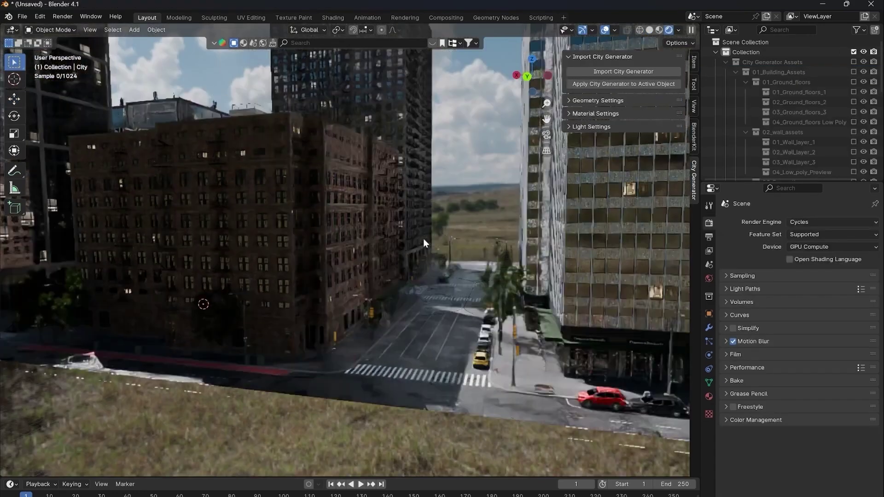
pyautogui.scroll(3, 529, 300)
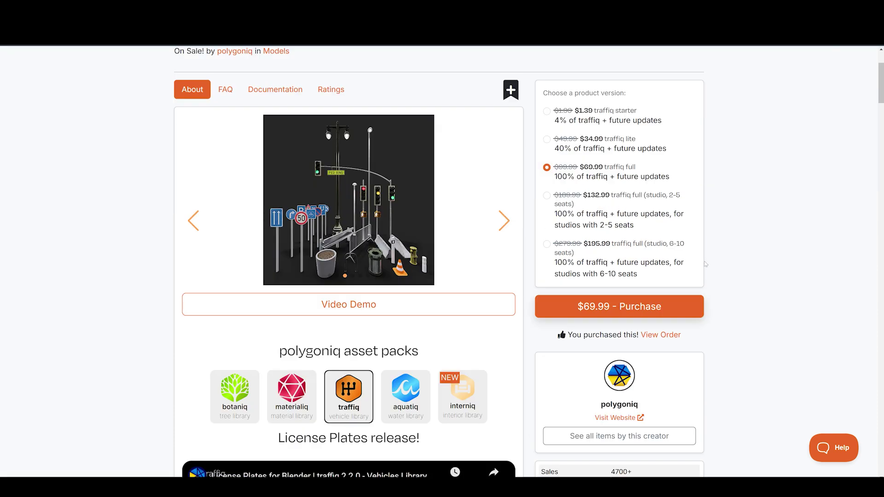
# Scroll through the traffiq product page on Blender Market
pyautogui.scroll(-20, 719, 300)
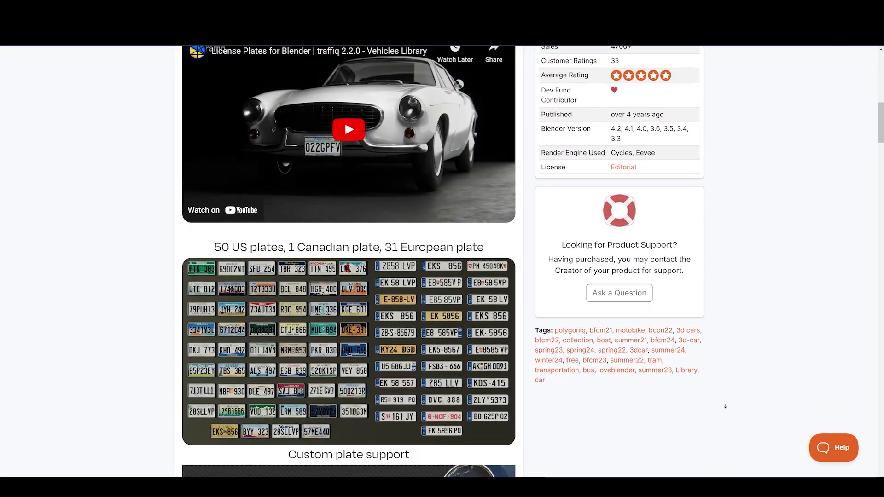
pyautogui.scroll(-15, 736, 328)
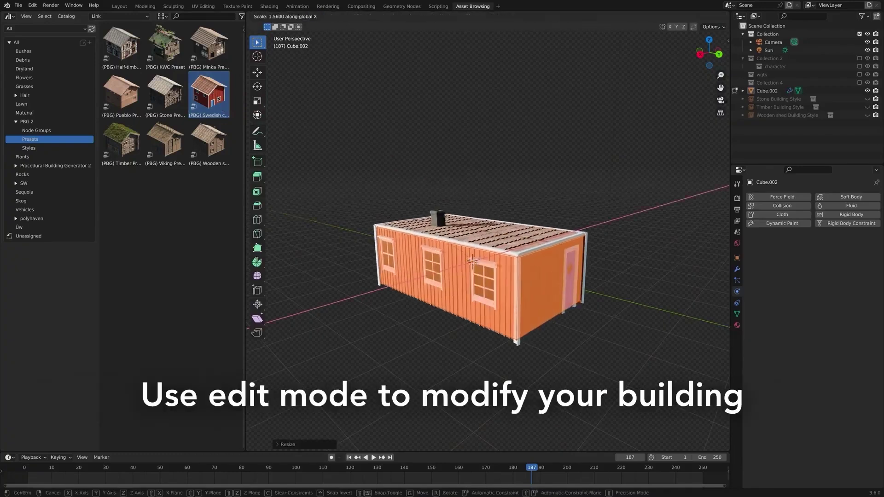
# Raise the roof, extrude a new wing, reseed, and mix Wooden shed with Pueblo Building styles
pyautogui.click(479, 175)
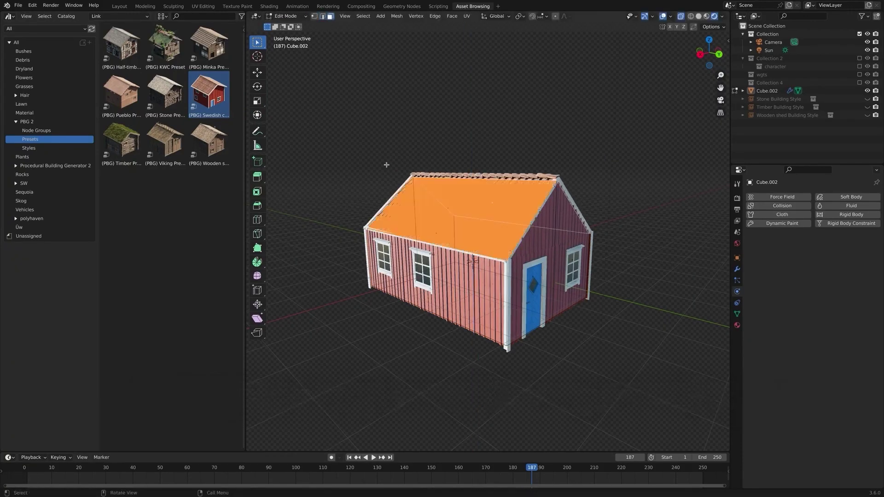
pyautogui.press('e')
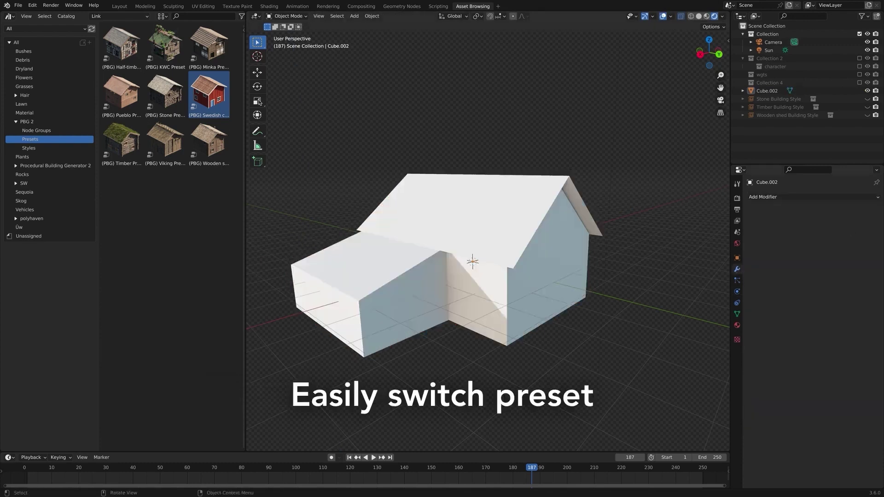
pyautogui.moveTo(493, 225); pyautogui.dragTo(493, 225)
pyautogui.moveTo(830, 250); pyautogui.dragTo(850, 250)
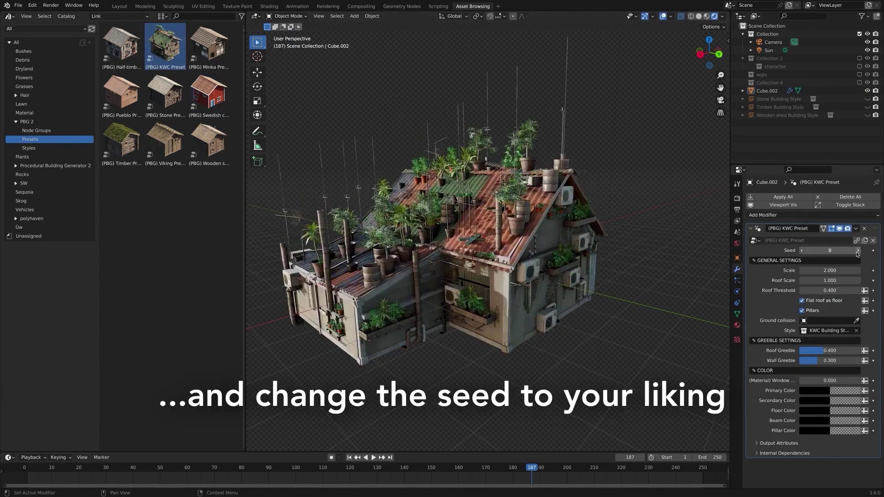
pyautogui.click(812, 288)
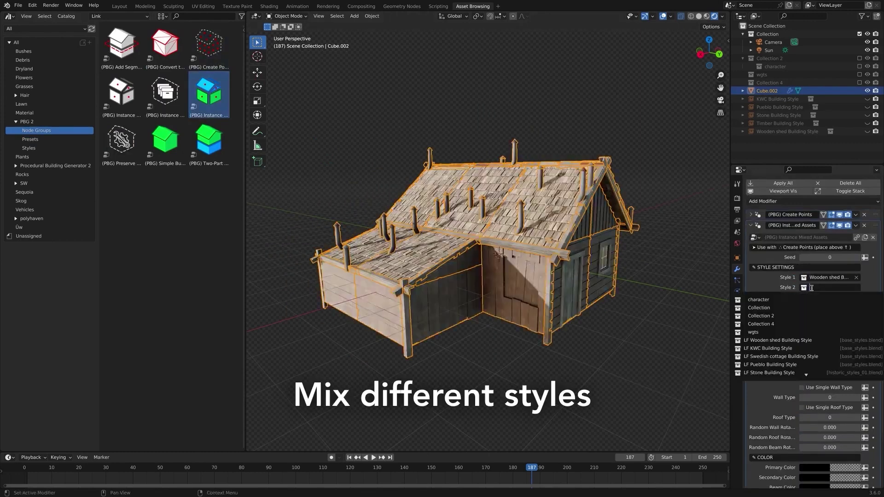
pyautogui.click(770, 374)
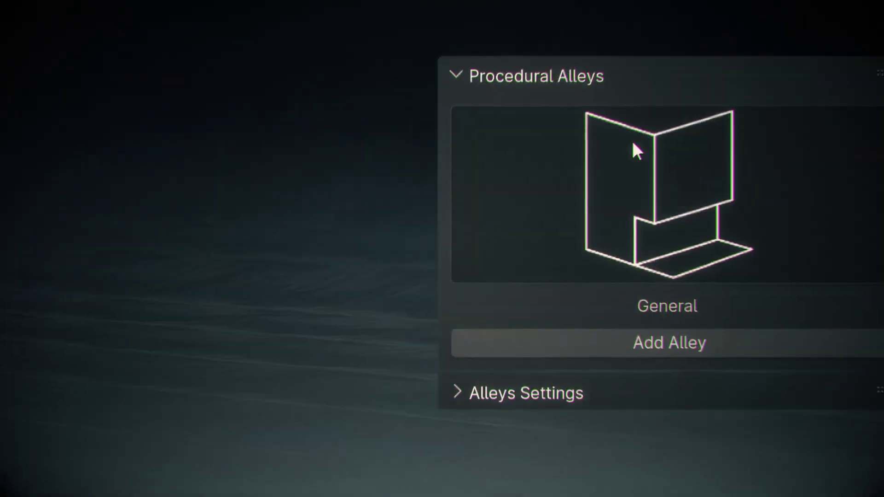
# Choose the Curve alley shape, reseed window details, raise Signs Amount to about 0.87, and vary sign placement
pyautogui.click(632, 148)
pyautogui.click(560, 355)
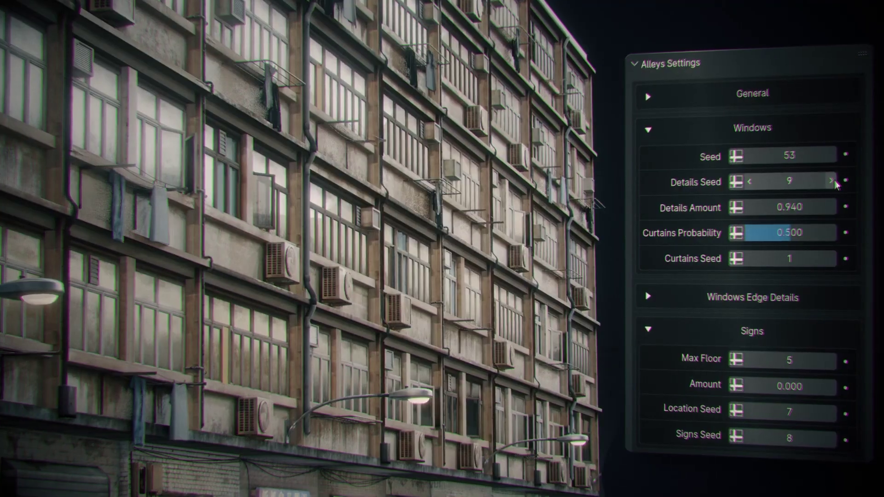
pyautogui.click(835, 180)
pyautogui.moveTo(790, 387); pyautogui.dragTo(825, 387)
pyautogui.click(835, 413)
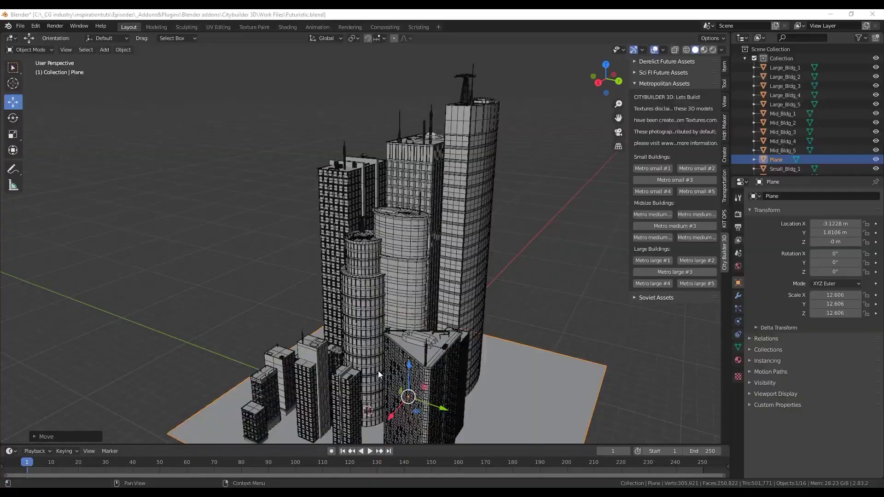
pyautogui.scroll(5, 377, 372)
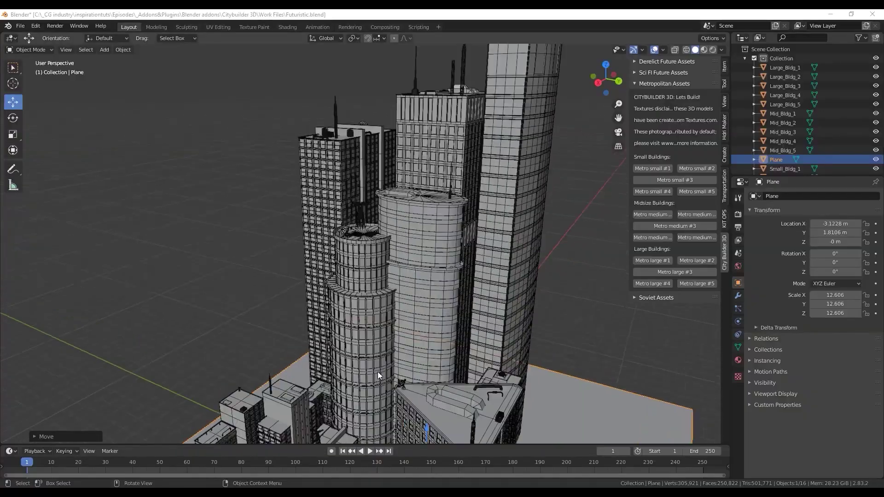
pyautogui.moveTo(325, 383); pyautogui.dragTo(408, 343, button='middle')
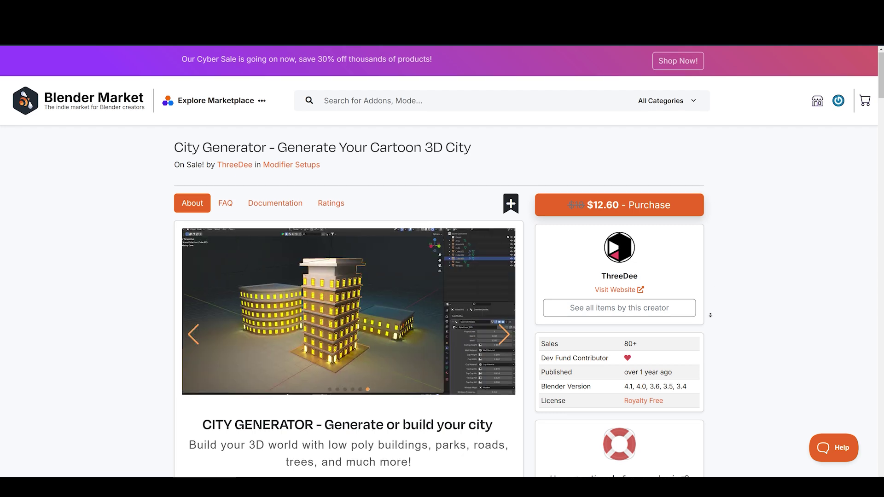
# Scroll the City Generator page past the previews and included-assets list to the asset library section
pyautogui.scroll(-8, 711, 315)
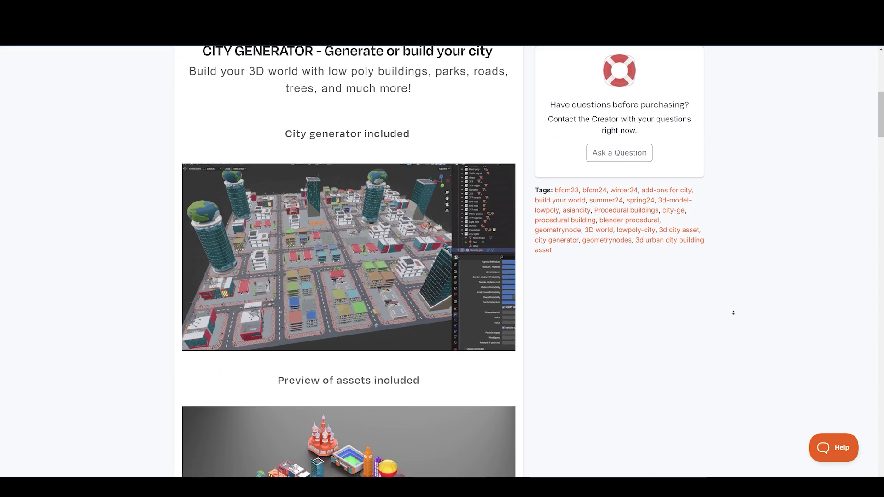
pyautogui.scroll(-2, 734, 312)
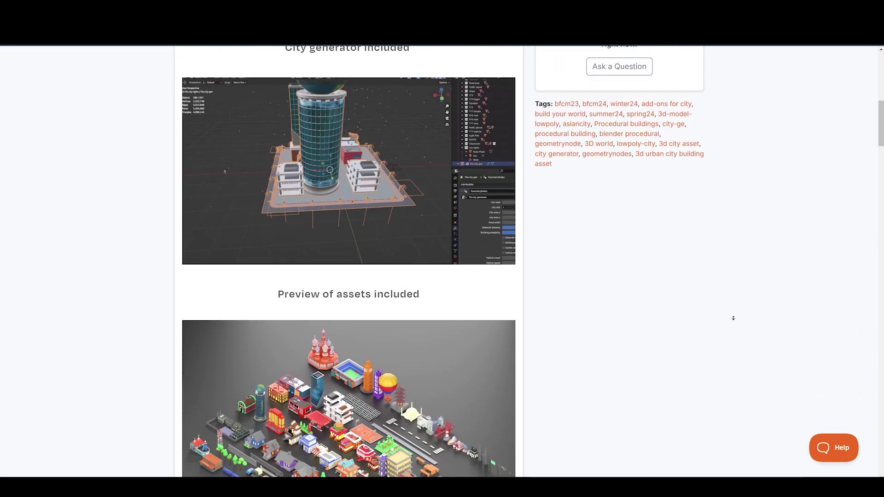
pyautogui.scroll(-3, 734, 318)
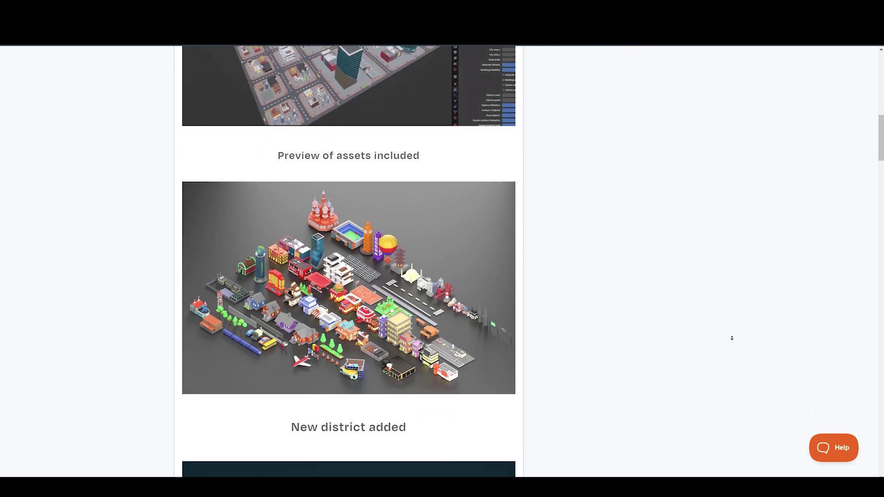
pyautogui.scroll(-15, 733, 338)
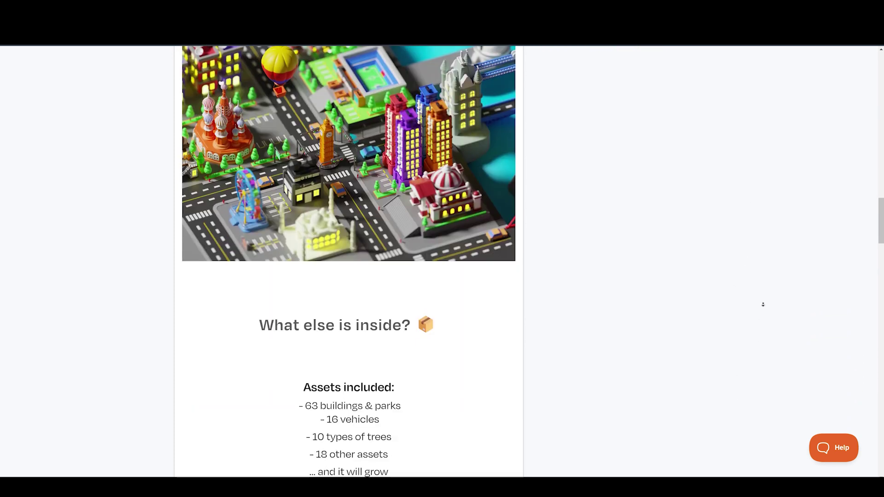
pyautogui.scroll(-16, 763, 304)
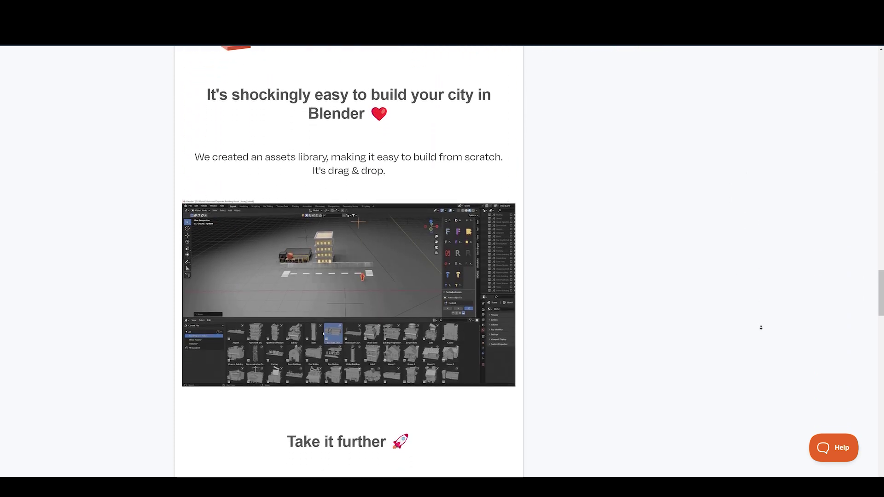
pyautogui.scroll(-1, 761, 327)
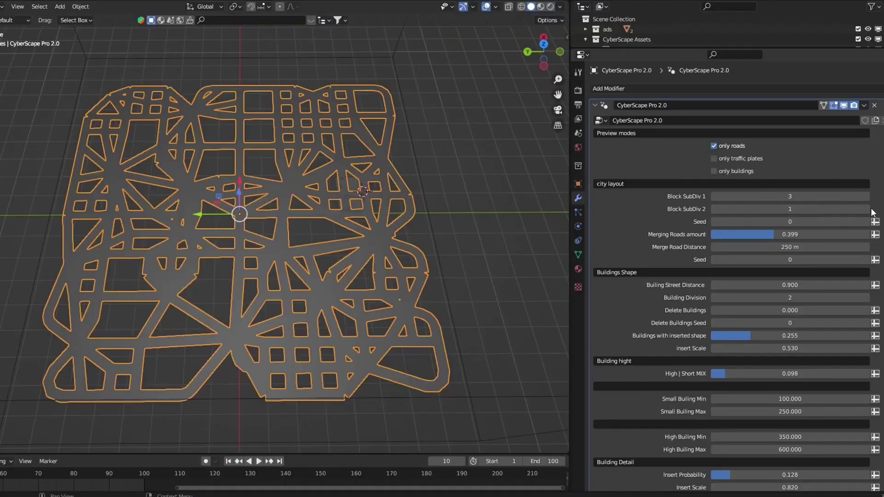
# Set Block SubDiv 2 to 1, enlarge Red points Radius to 3.1 m, and adjust window lights
pyautogui.click(714, 209)
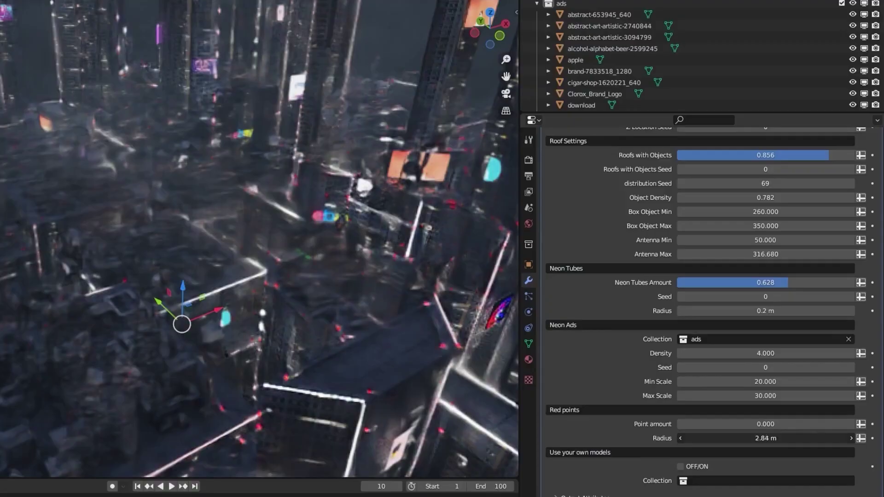
pyautogui.moveTo(766, 438); pyautogui.dragTo(778, 438)
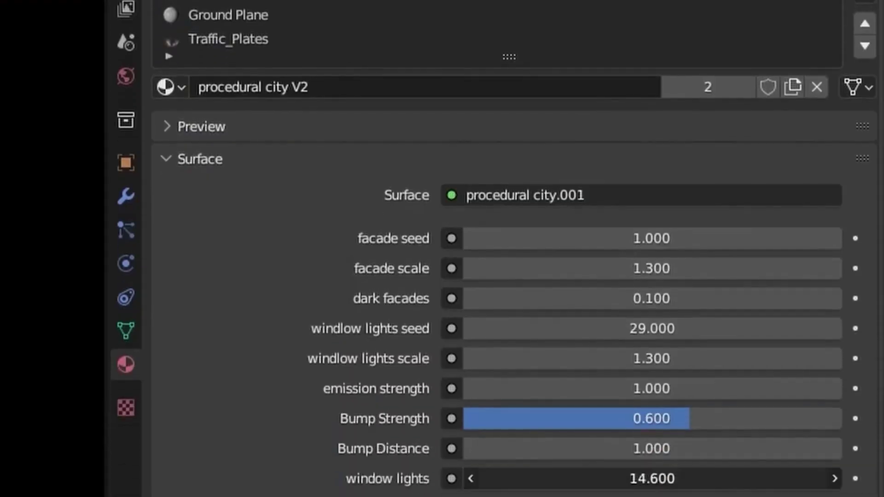
pyautogui.moveTo(651, 367)
pyautogui.mouseDown()
pyautogui.moveTo(636, 368)
pyautogui.moveTo(645, 368)
pyautogui.mouseUp()
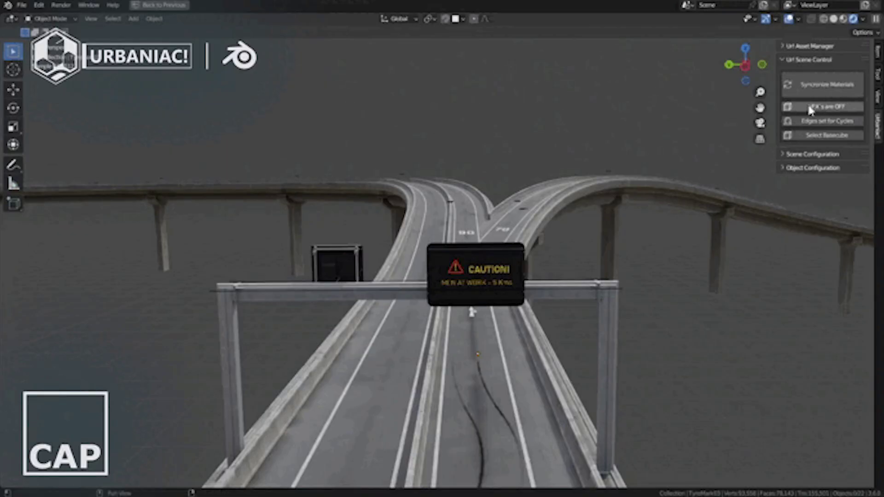
# Expand Scene Configuration and raise the Snow value to cover the roads
pyautogui.click(807, 154)
pyautogui.moveTo(825, 235); pyautogui.dragTo(843, 235)
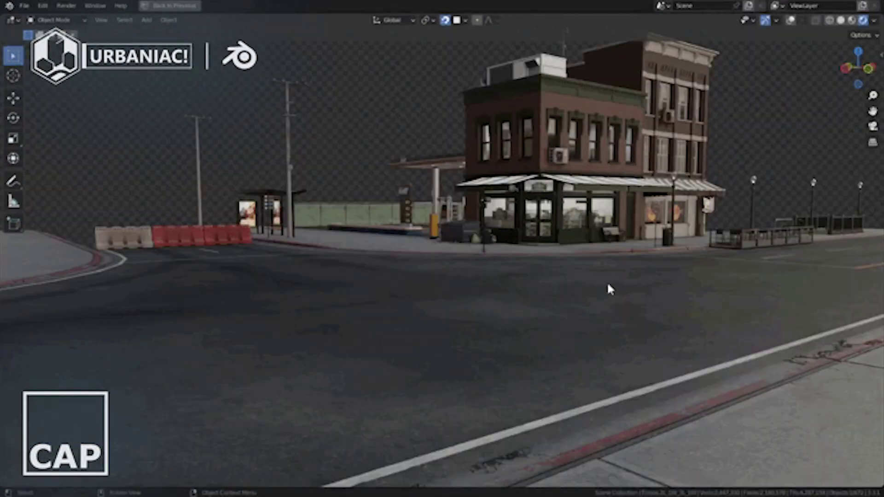
pyautogui.moveTo(608, 289); pyautogui.dragTo(110, 300, button='middle')
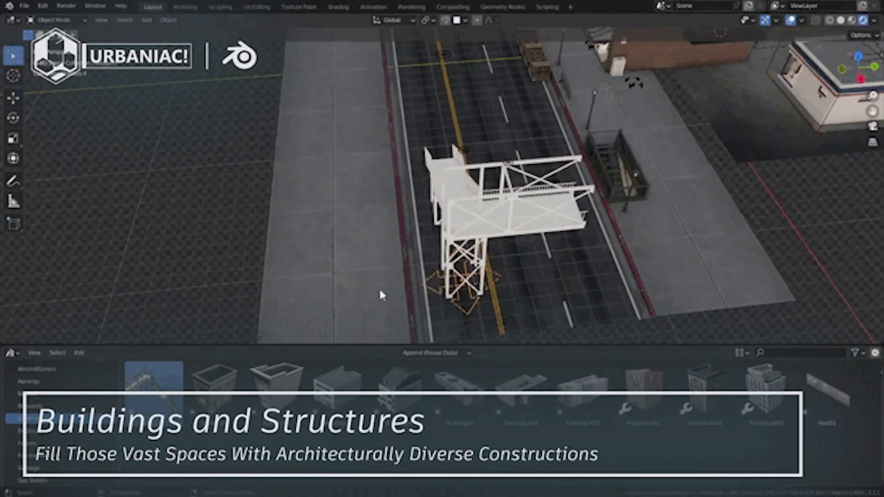